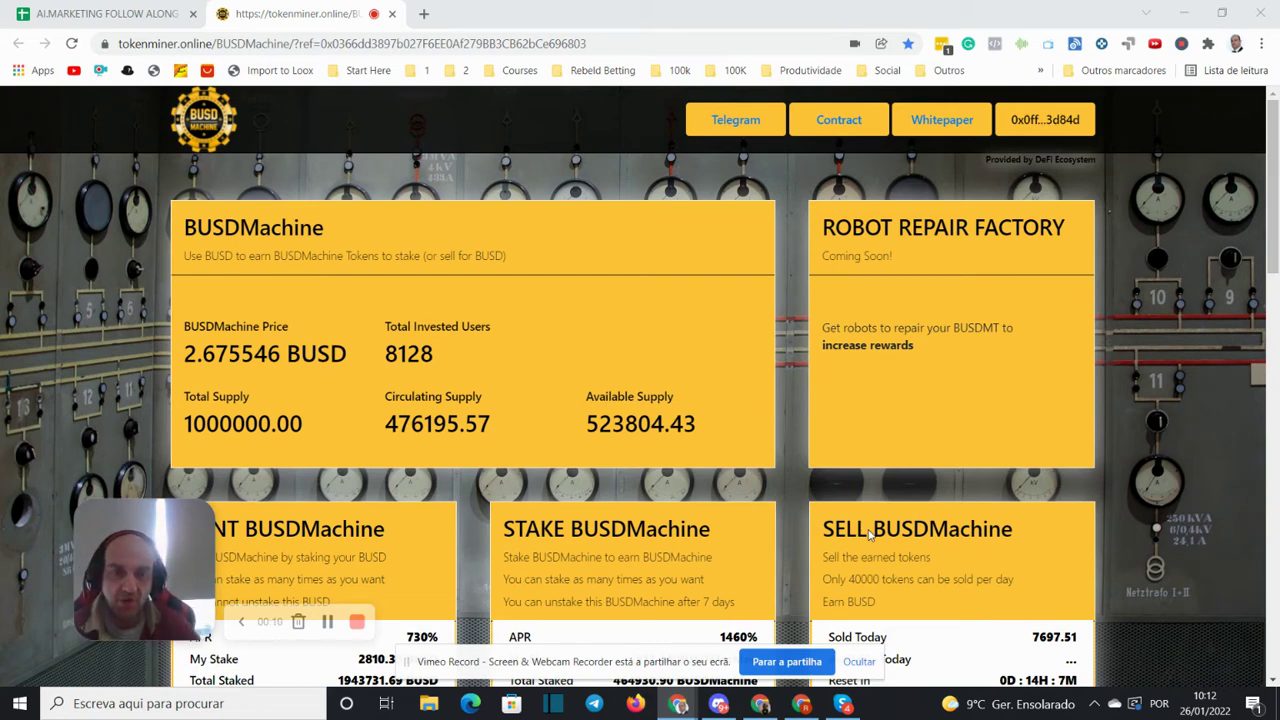
- Claim the minted BUSDMachine tokens and confirm the claim transaction in MetaMask
{"action": "scroll", "coordinate": [845, 505], "scroll_direction": "down", "scroll_amount": 2}
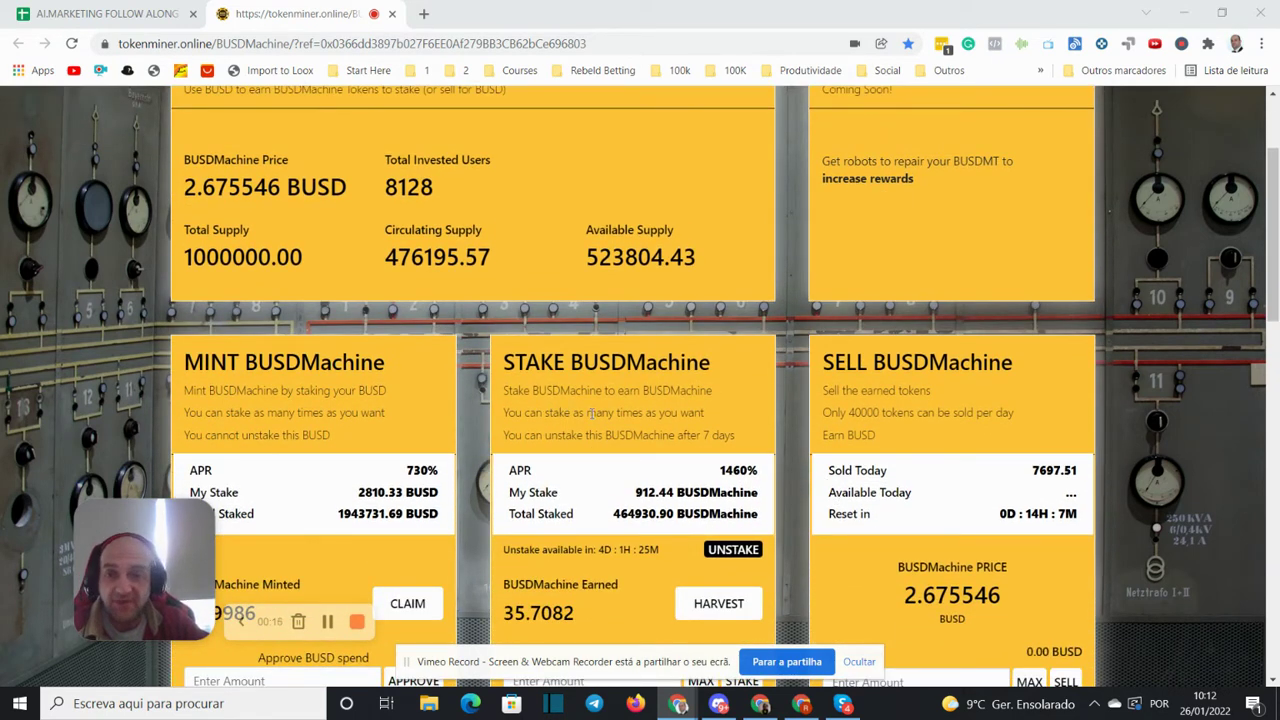
{"action": "scroll", "coordinate": [583, 431], "scroll_direction": "up", "scroll_amount": 2}
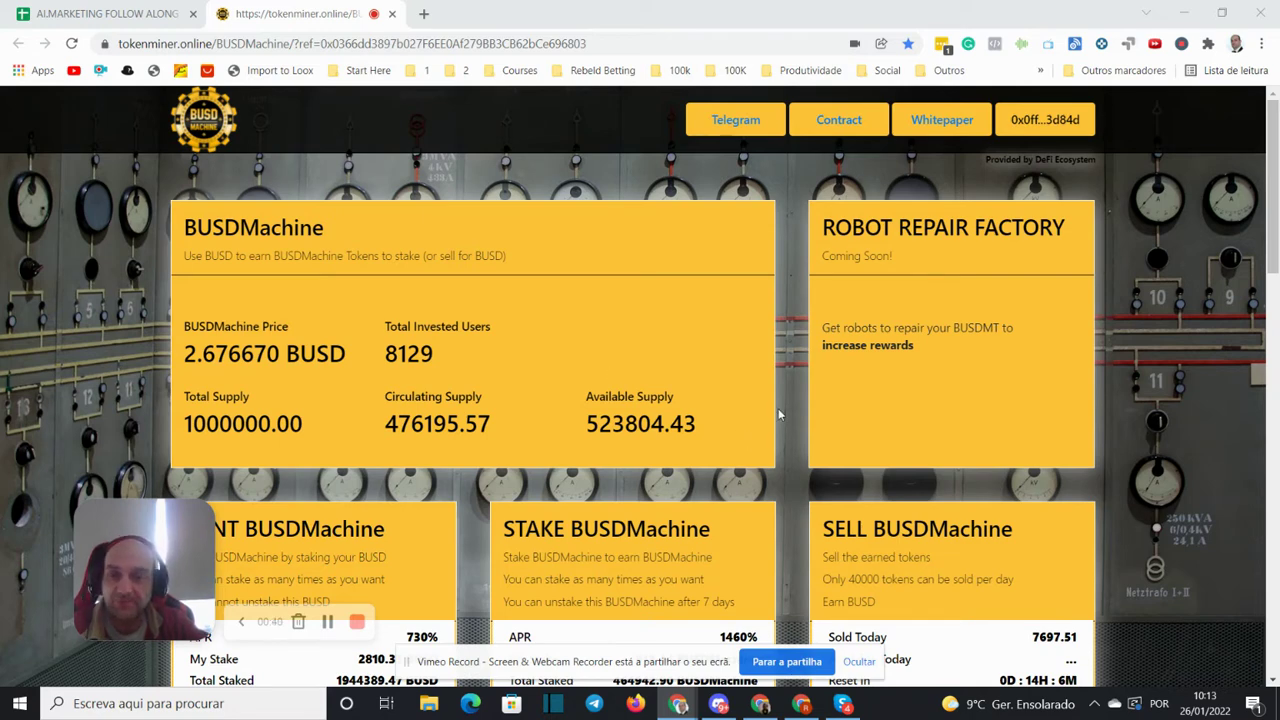
{"action": "scroll", "coordinate": [778, 406], "scroll_direction": "down", "scroll_amount": 1}
{"action": "scroll", "coordinate": [779, 411], "scroll_direction": "down", "scroll_amount": 1}
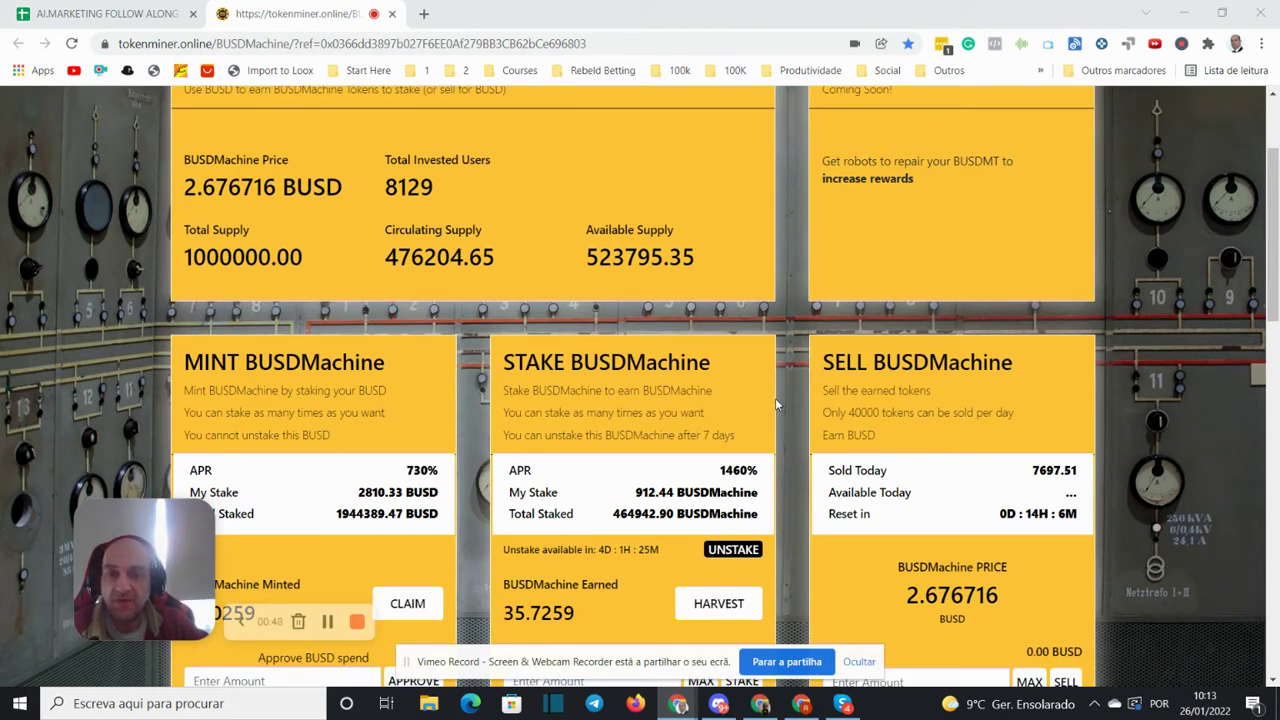
{"action": "scroll", "coordinate": [750, 422], "scroll_direction": "up", "scroll_amount": 1}
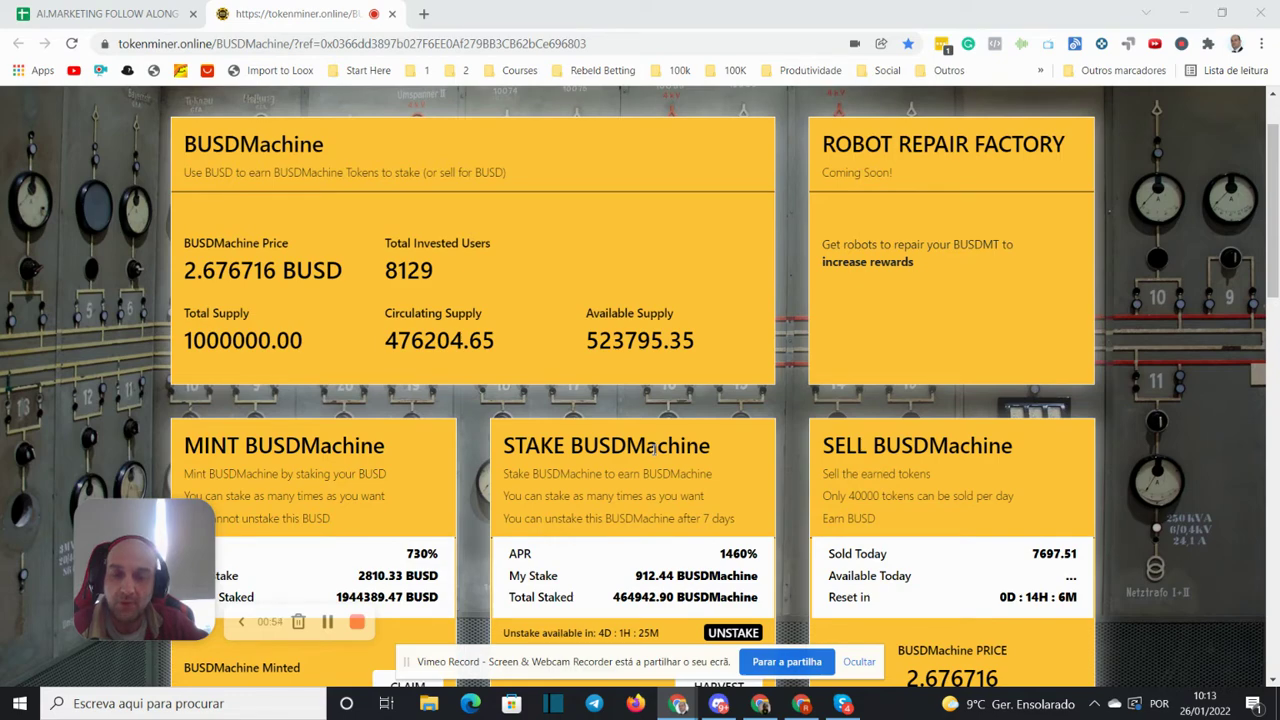
{"action": "scroll", "coordinate": [676, 440], "scroll_direction": "down", "scroll_amount": 1}
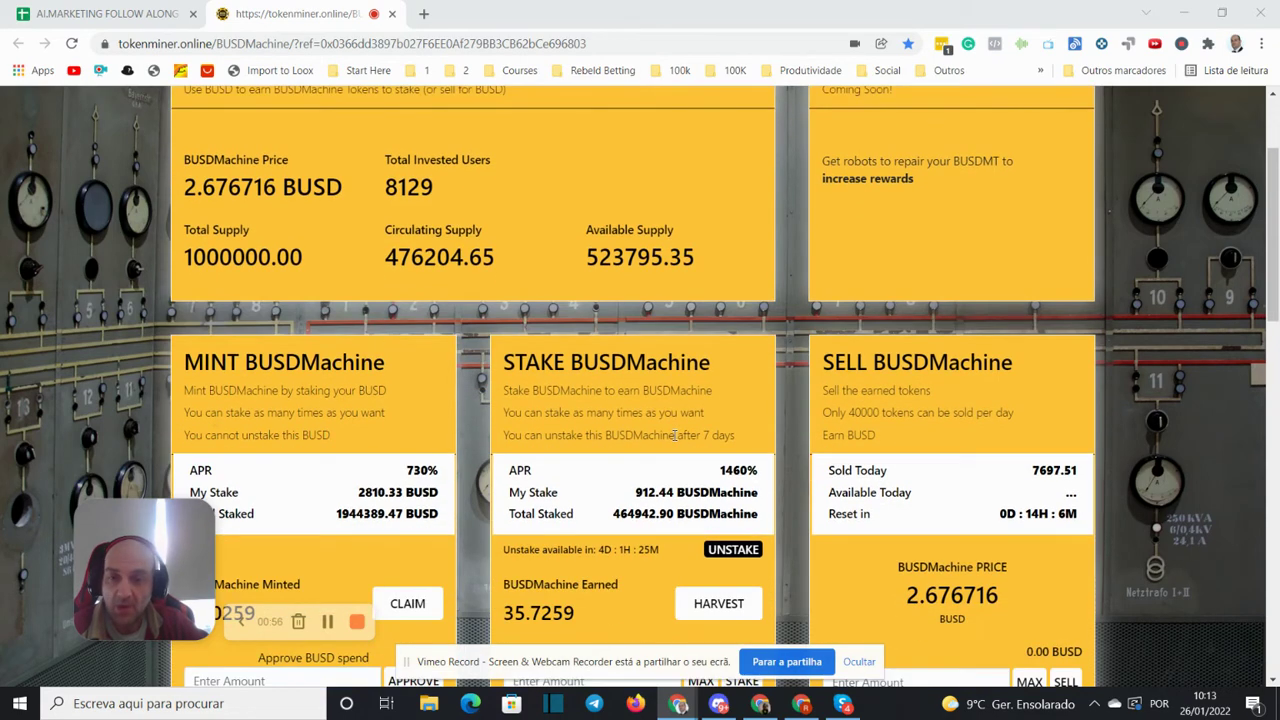
{"action": "scroll", "coordinate": [685, 410], "scroll_direction": "down", "scroll_amount": 3}
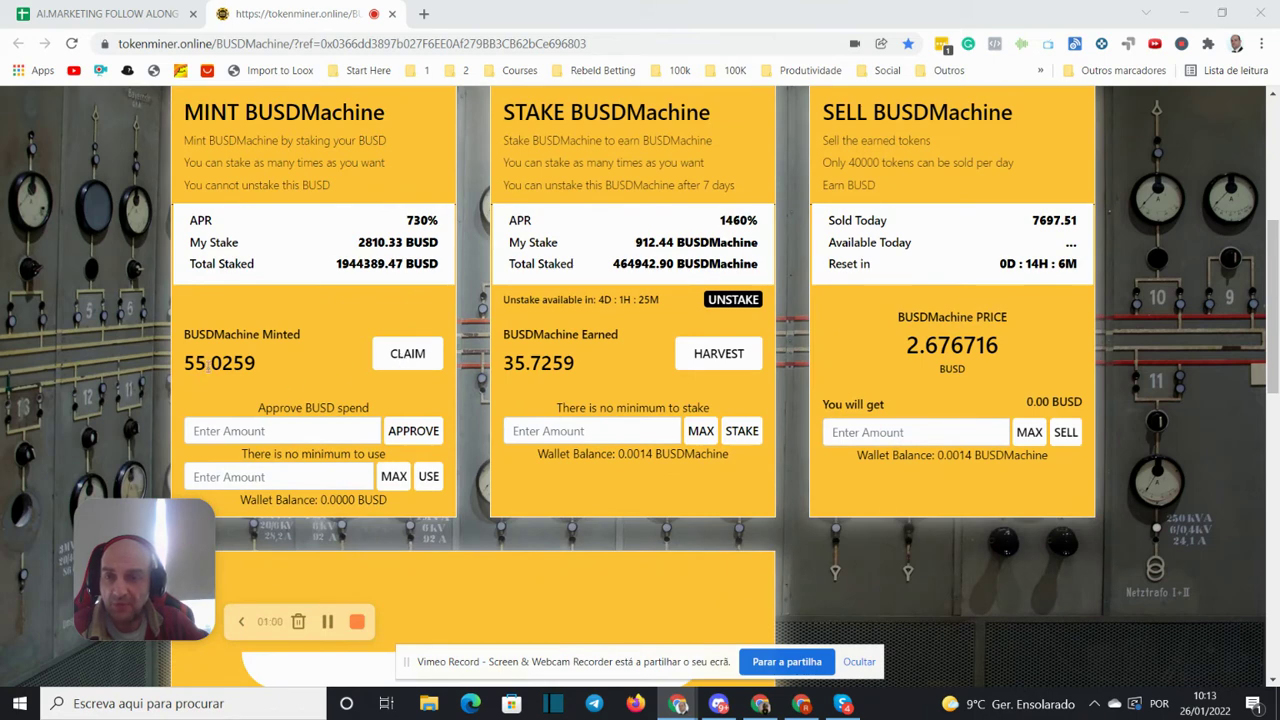
{"action": "left_click", "coordinate": [401, 357]}
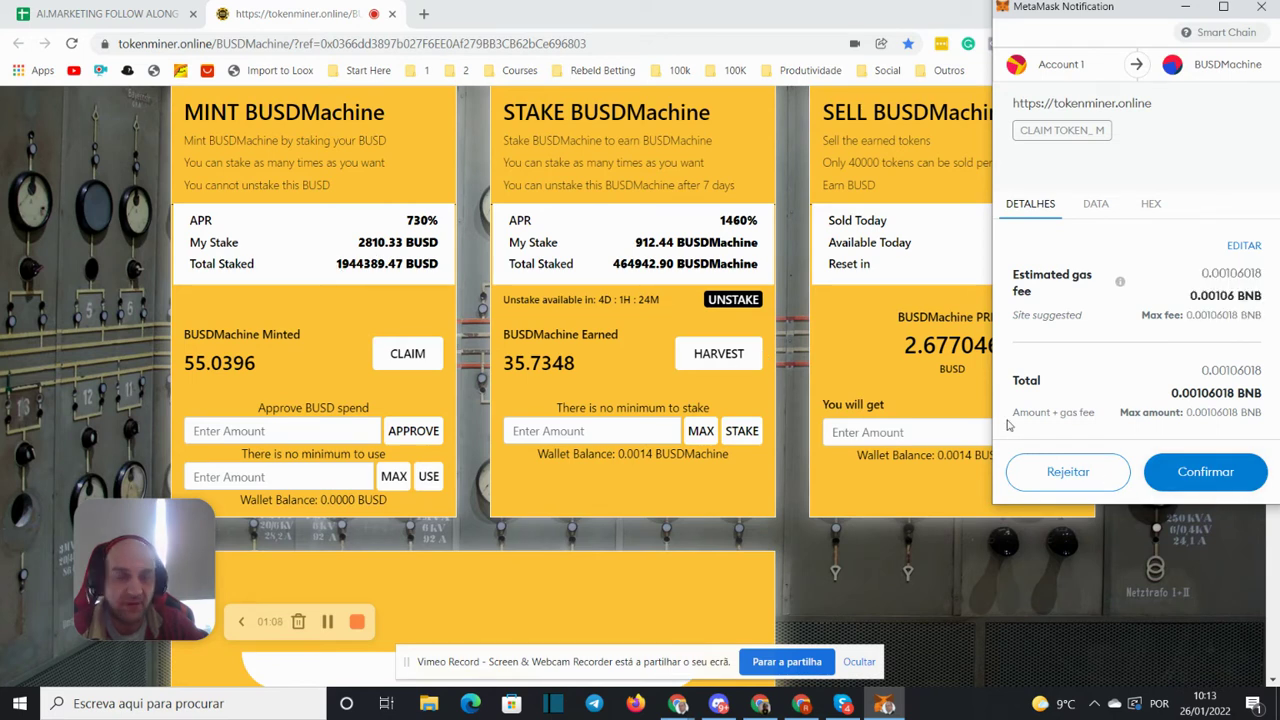
{"action": "left_click", "coordinate": [1197, 479]}
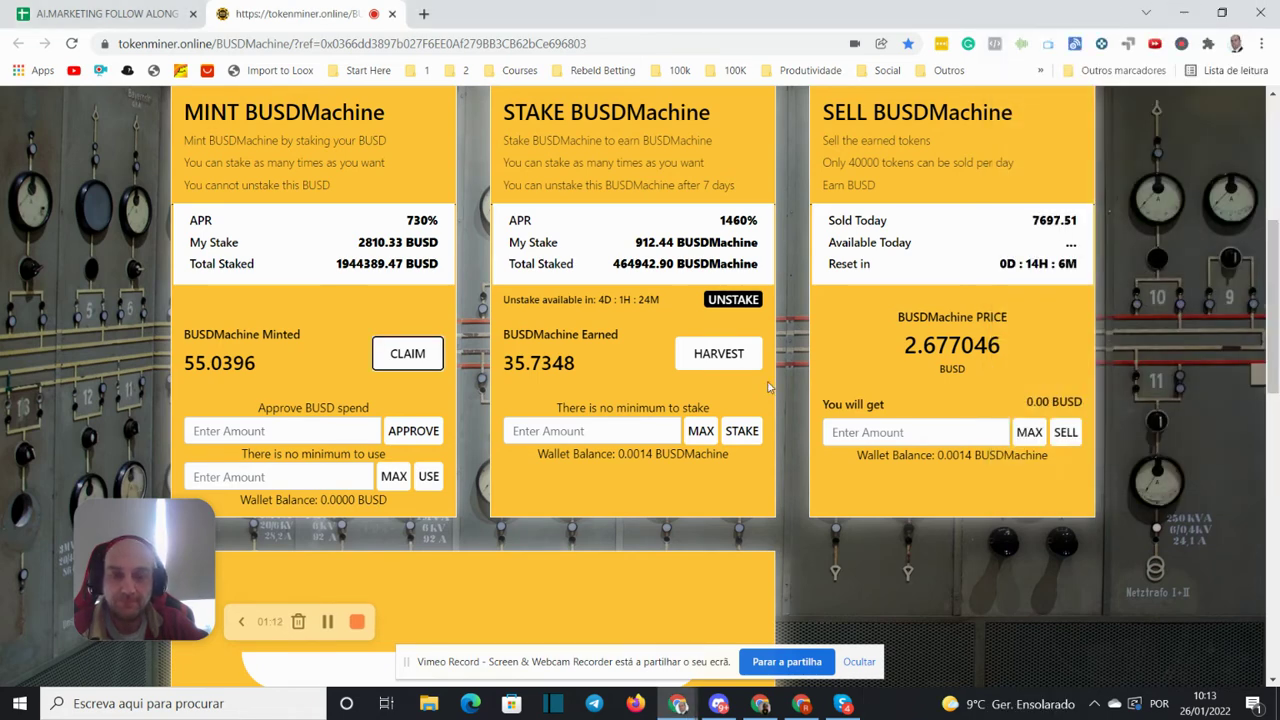
- Harvest the earned BUSDMachine from the stake with MetaMask confirmation, and fill the sell amount with the maximum
{"action": "scroll", "coordinate": [765, 391], "scroll_direction": "up", "scroll_amount": 1}
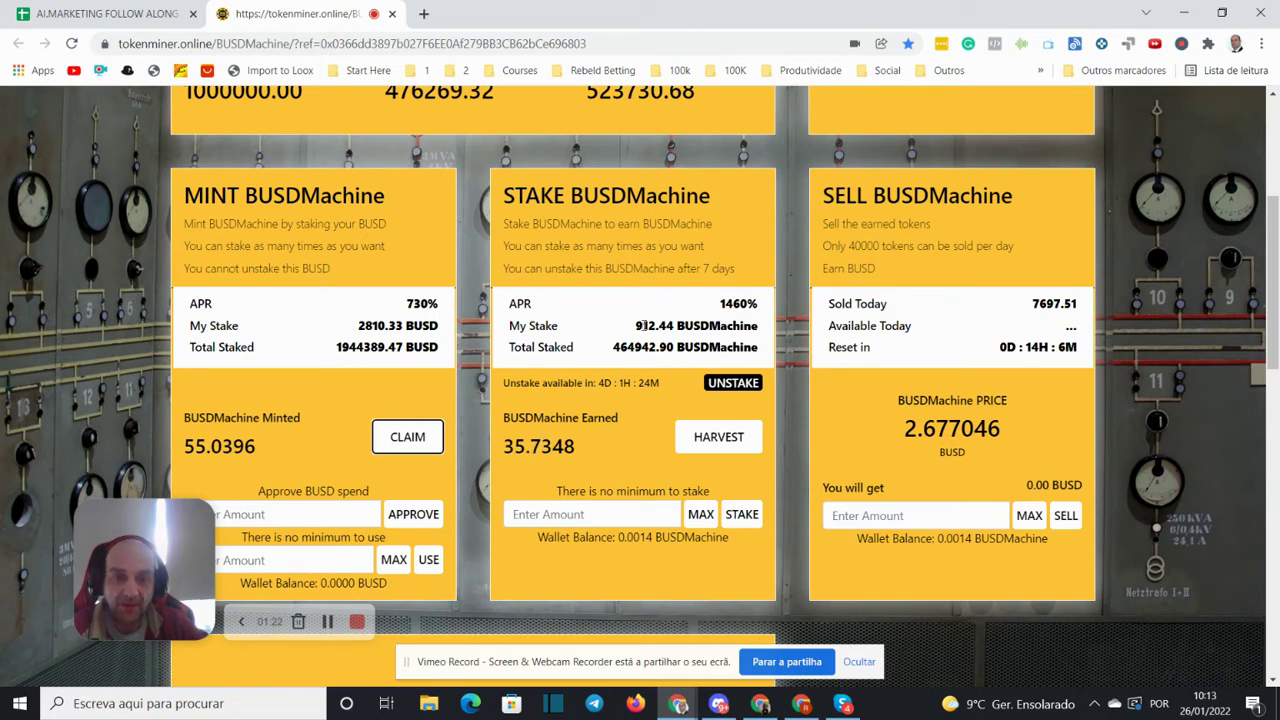
{"action": "left_click", "coordinate": [711, 442]}
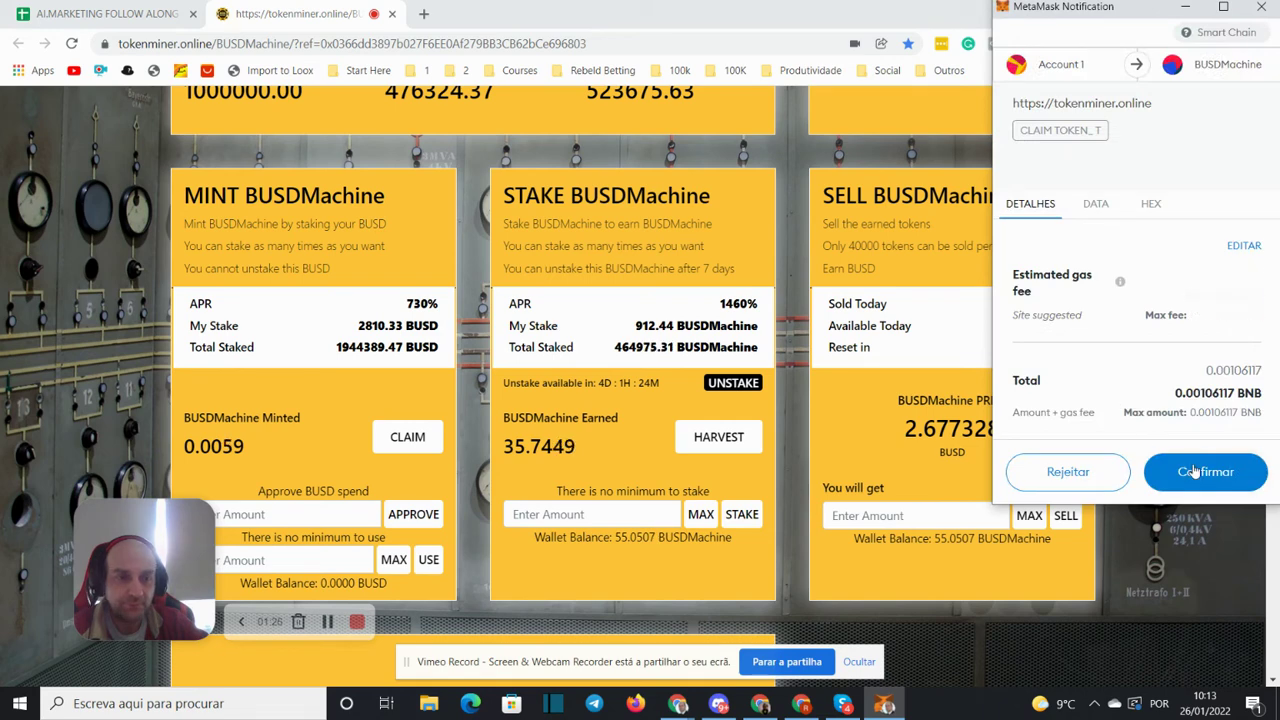
{"action": "left_click", "coordinate": [1200, 471]}
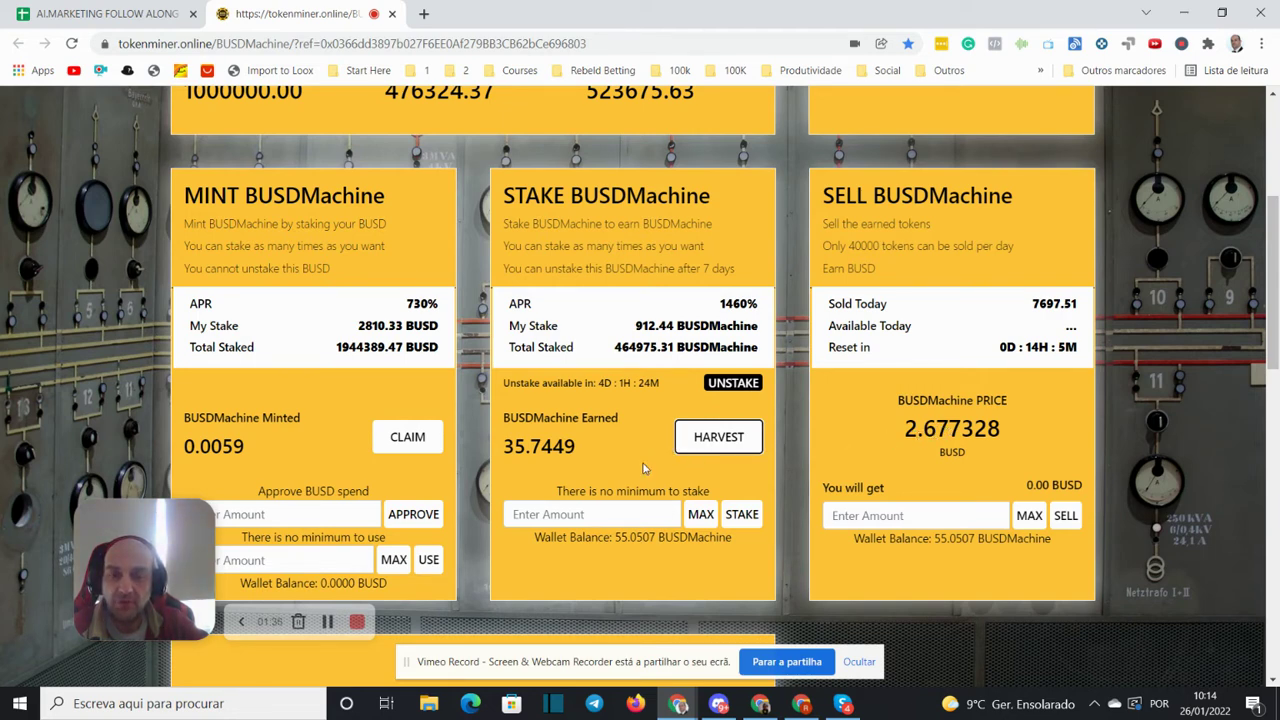
{"action": "scroll", "coordinate": [629, 411], "scroll_direction": "up", "scroll_amount": 1}
{"action": "scroll", "coordinate": [629, 411], "scroll_direction": "down", "scroll_amount": 1}
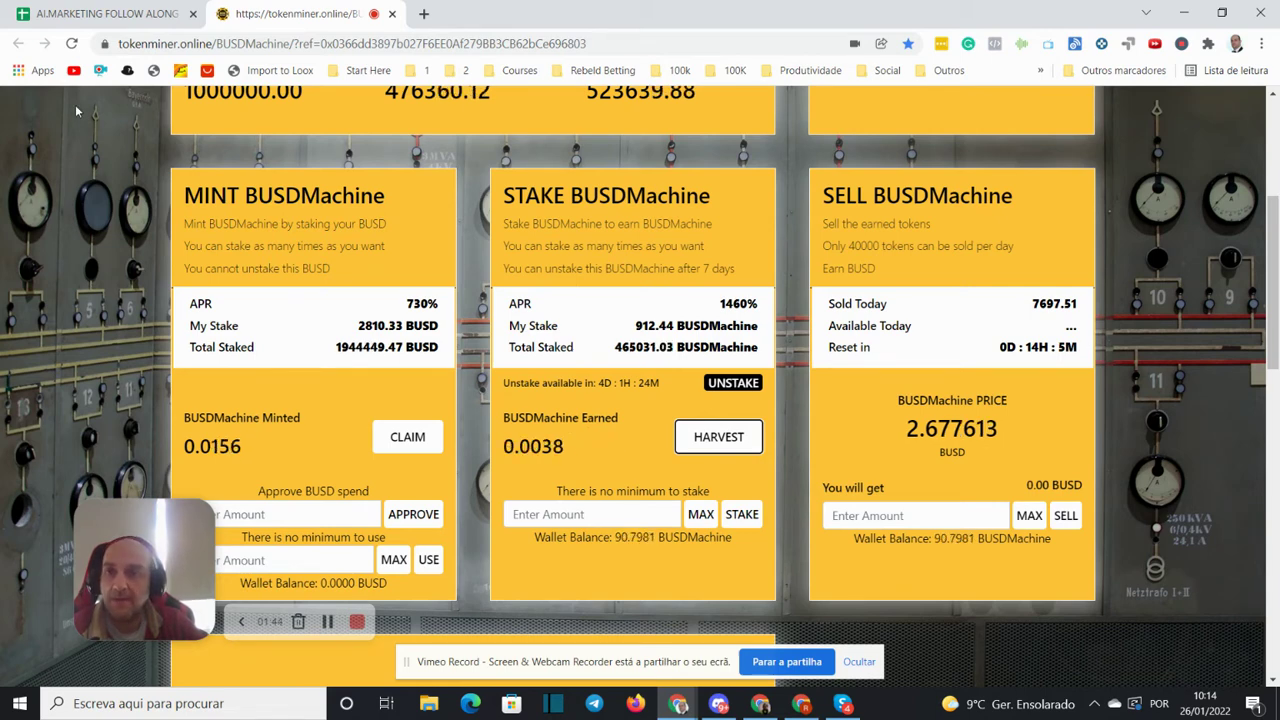
{"action": "left_click", "coordinate": [1031, 524]}
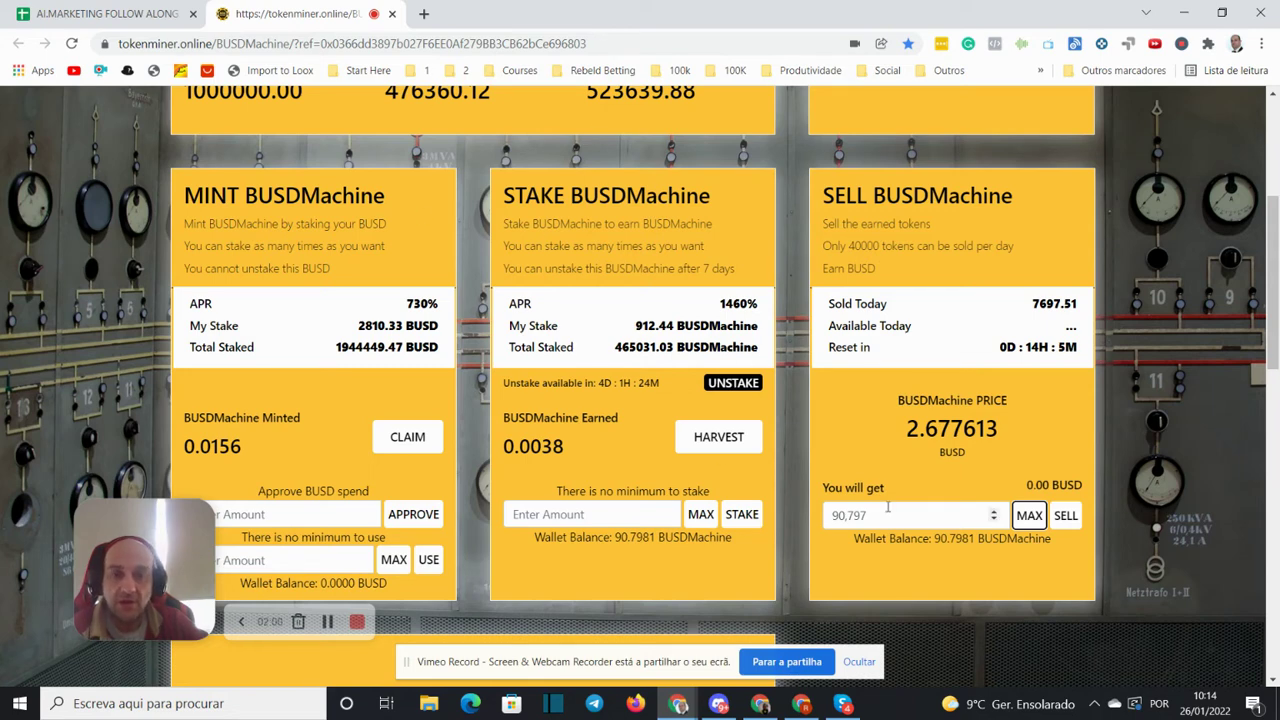
- Switch to the AI.MARKETING FOLLOW ALONG spreadsheet and extend the 2022-01-25 row down into row 17 for 2022-01-26
{"action": "left_click", "coordinate": [100, 14]}
{"action": "left_click", "coordinate": [205, 445]}
{"action": "scroll", "coordinate": [205, 445], "scroll_direction": "down", "scroll_amount": 1}
{"action": "left_click_drag", "start_coordinate": [50, 445], "coordinate": [756, 466]}
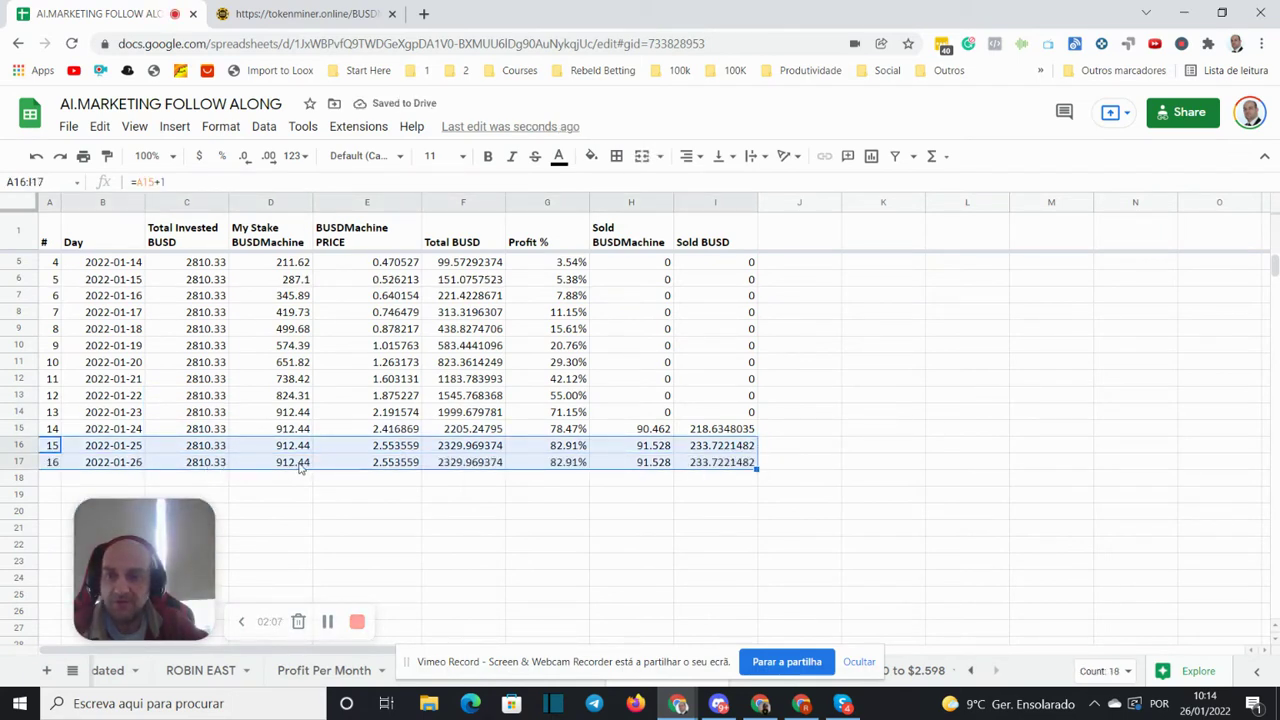
- Copy the BUSDMachine price 2.677613 from the BUSDMachine page into price cell E17 of the spreadsheet
{"action": "left_click", "coordinate": [359, 465]}
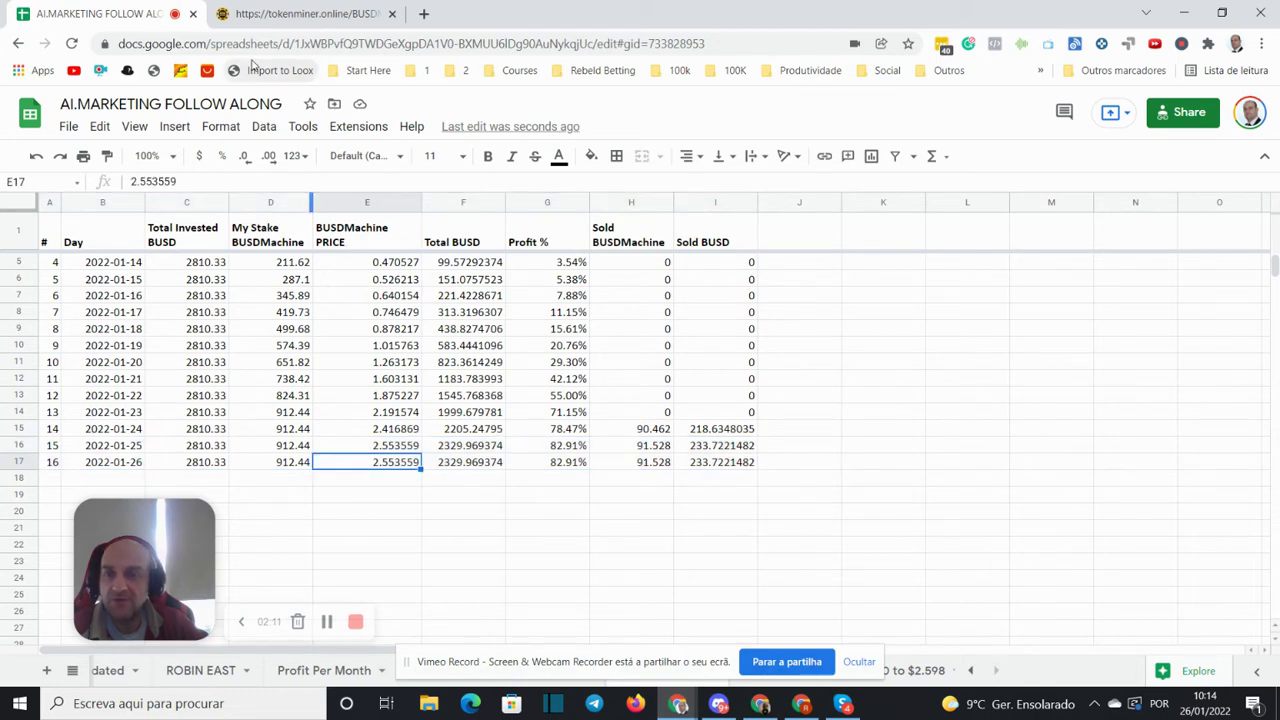
{"action": "left_click", "coordinate": [308, 14]}
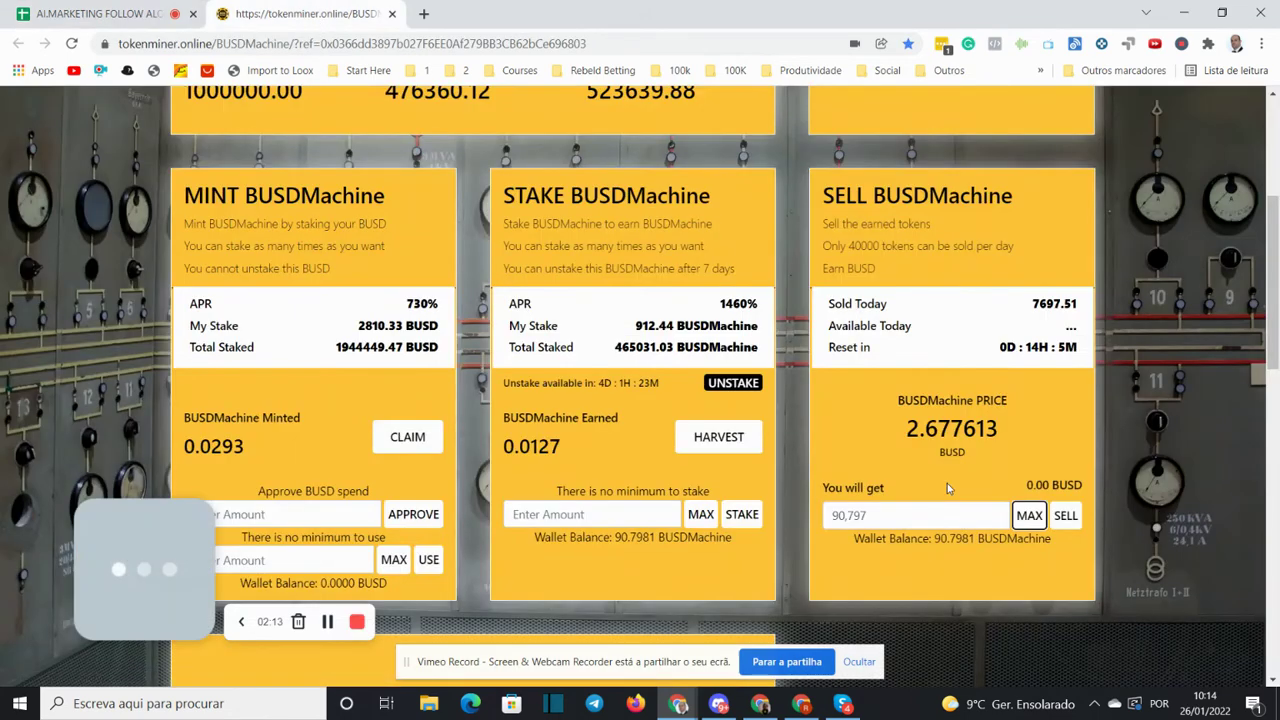
{"action": "double_click", "coordinate": [951, 428]}
{"action": "key", "text": "ctrl+c"}
{"action": "left_click", "coordinate": [110, 14]}
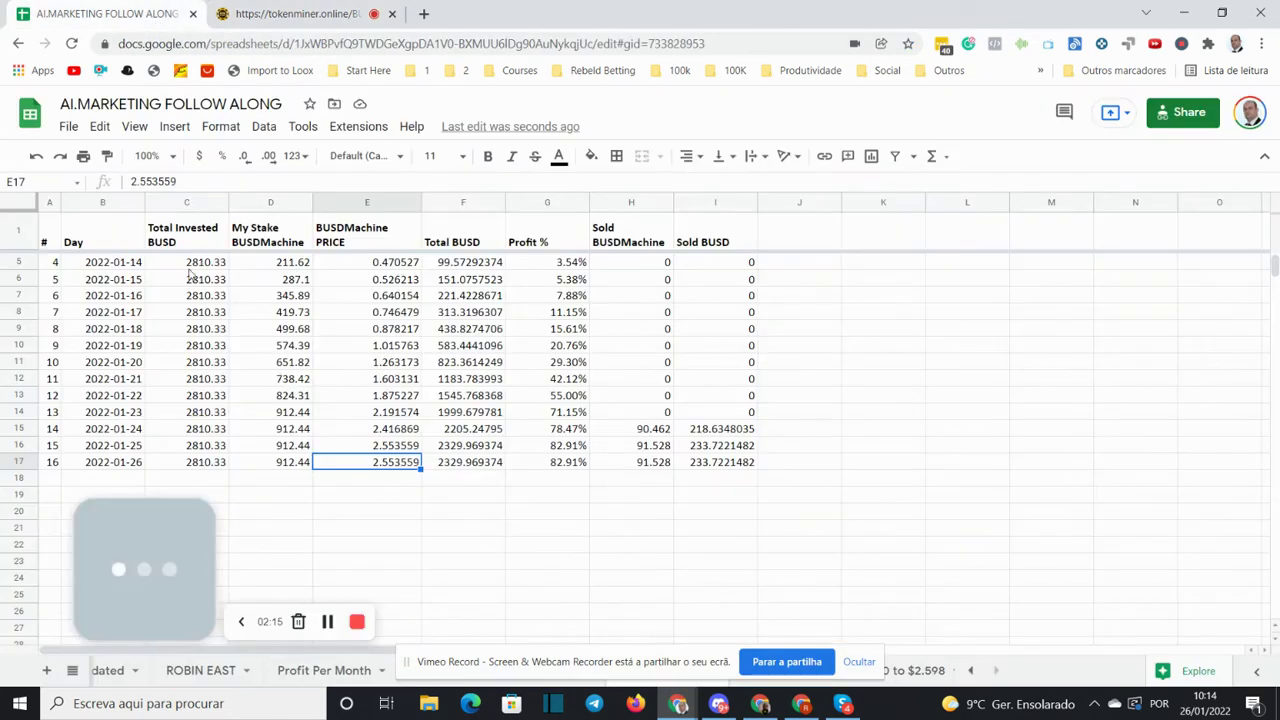
{"action": "key", "text": "ctrl+v"}
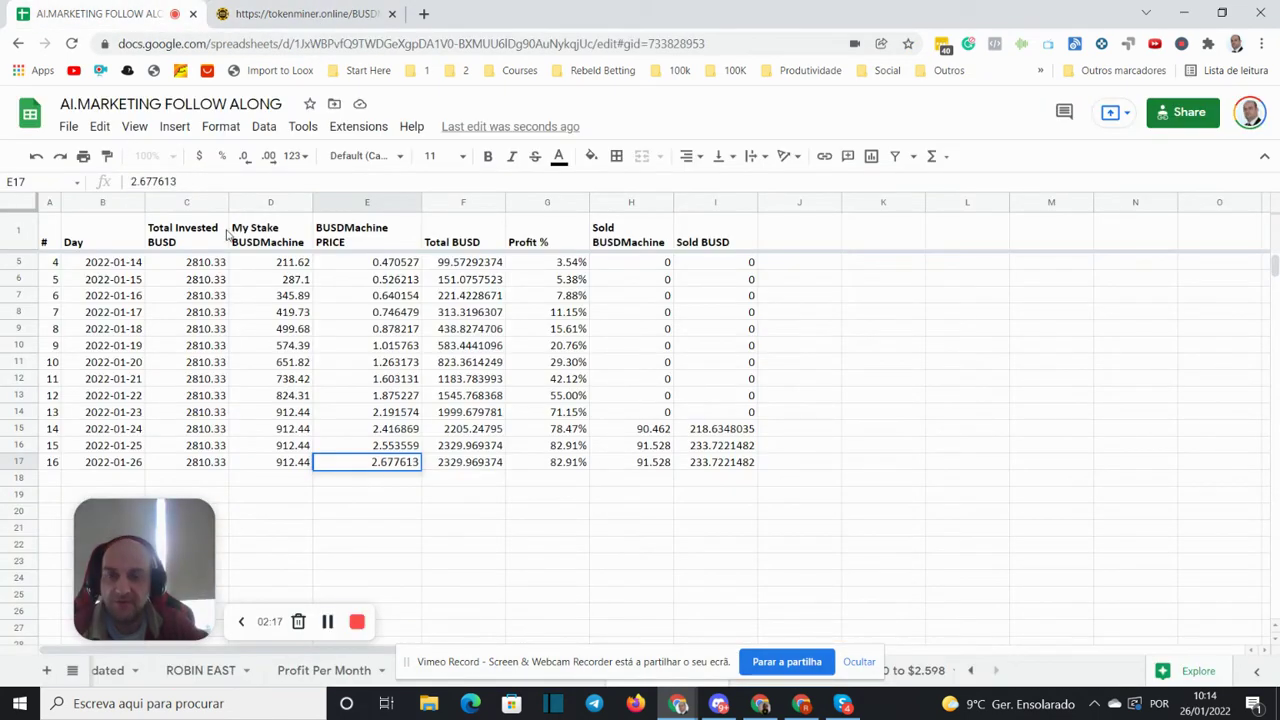
{"action": "key", "text": "Tab"}
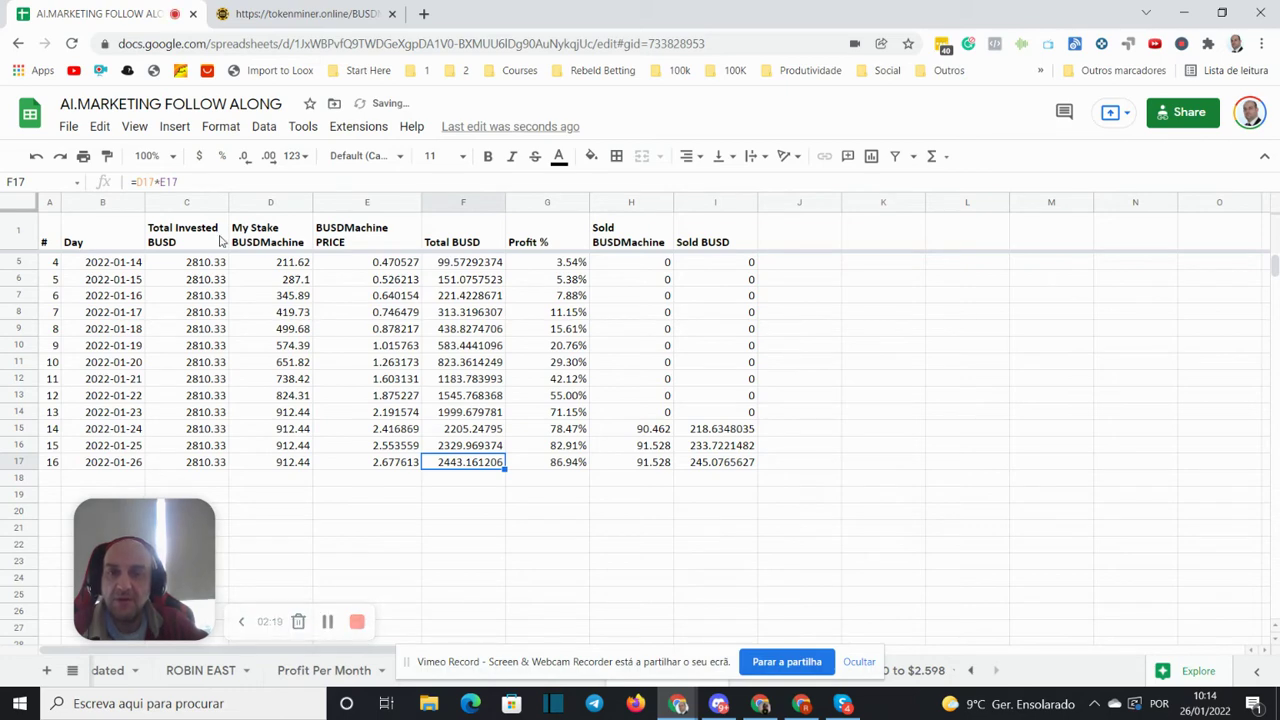
- Copy the sell amount 90,797 from the BUSDMachine page into Sold BUSDMachine cell H17
{"action": "key", "text": "Tab"}
{"action": "key", "text": "Tab"}
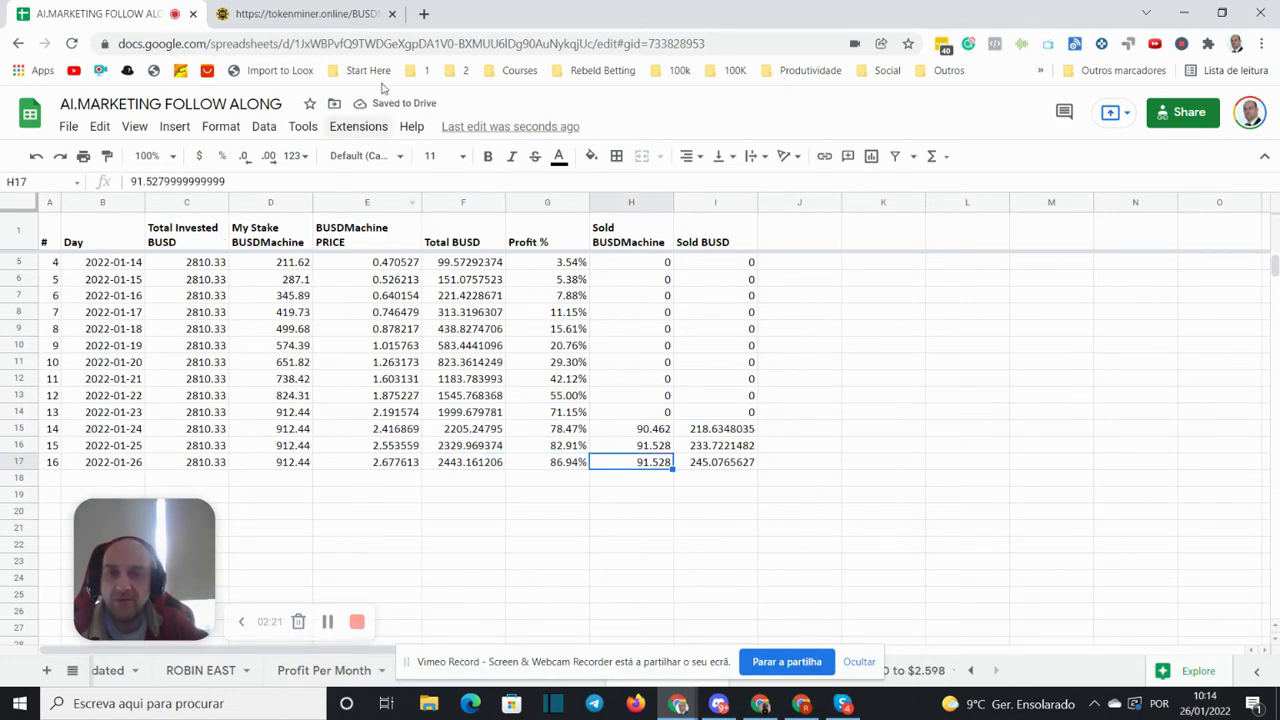
{"action": "left_click", "coordinate": [330, 20]}
{"action": "key", "text": "ctrl+a"}
{"action": "key", "text": "ctrl+c"}
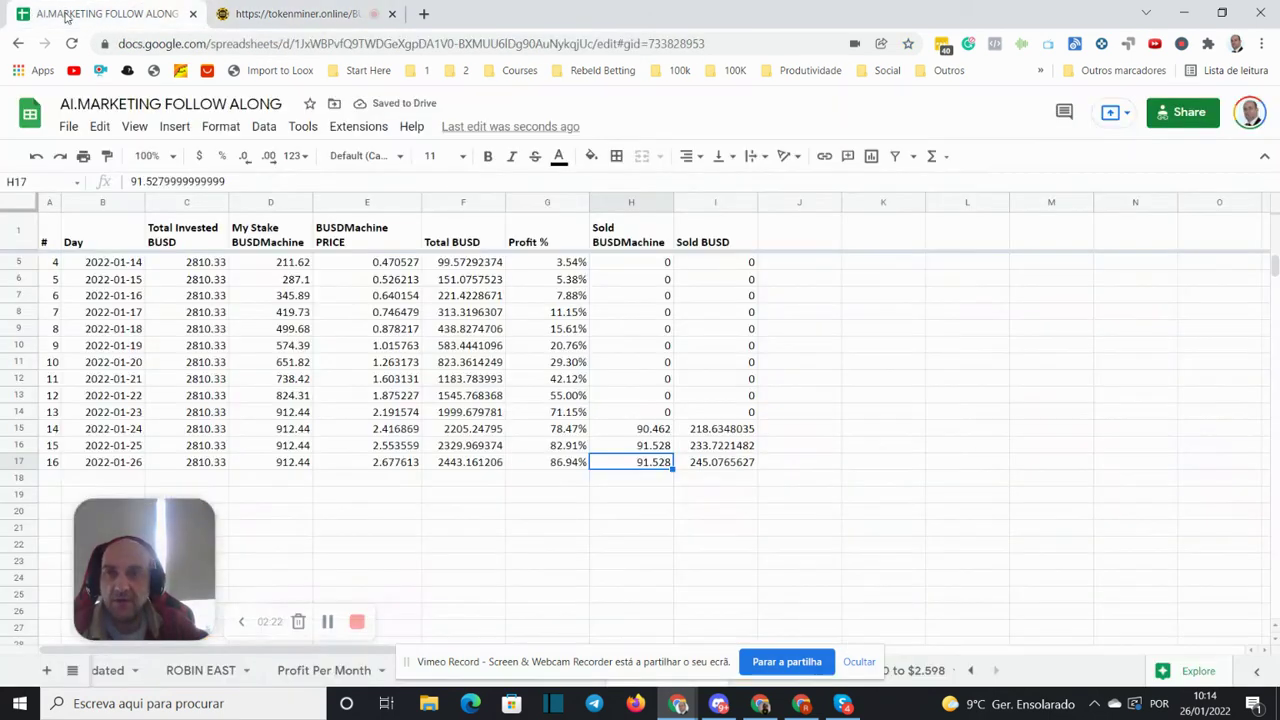
{"action": "left_click", "coordinate": [120, 14]}
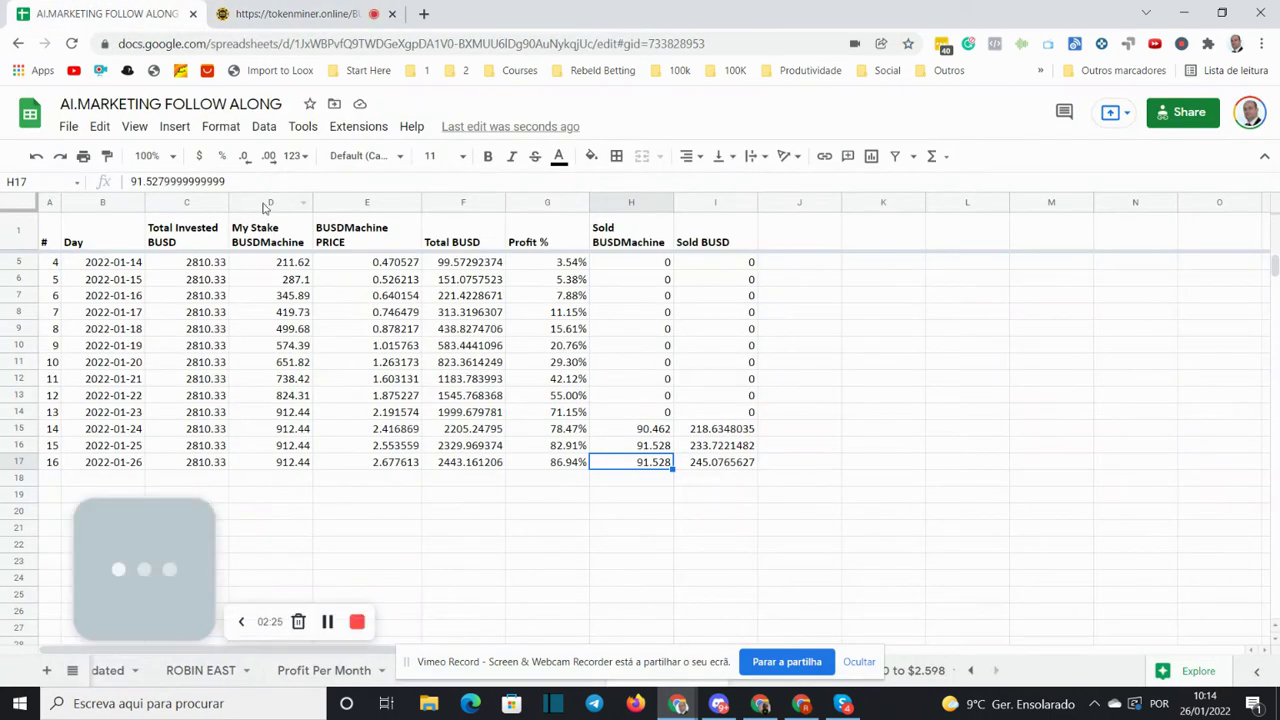
{"action": "key", "text": "Return"}
{"action": "key", "text": "ctrl+v"}
{"action": "key", "text": "Tab"}
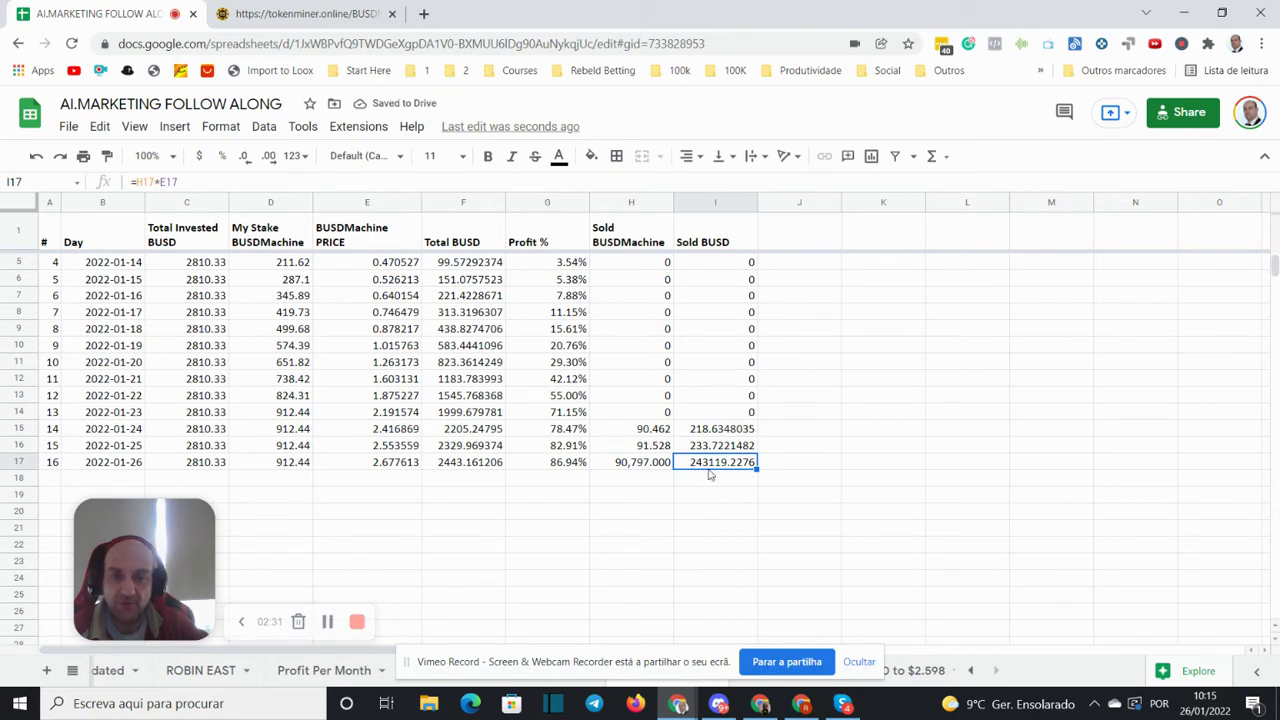
- Check the sum of the Sold BUSD values in I15:I17 and inspect the formula in I17
{"action": "left_click_drag", "start_coordinate": [710, 432], "coordinate": [712, 462]}
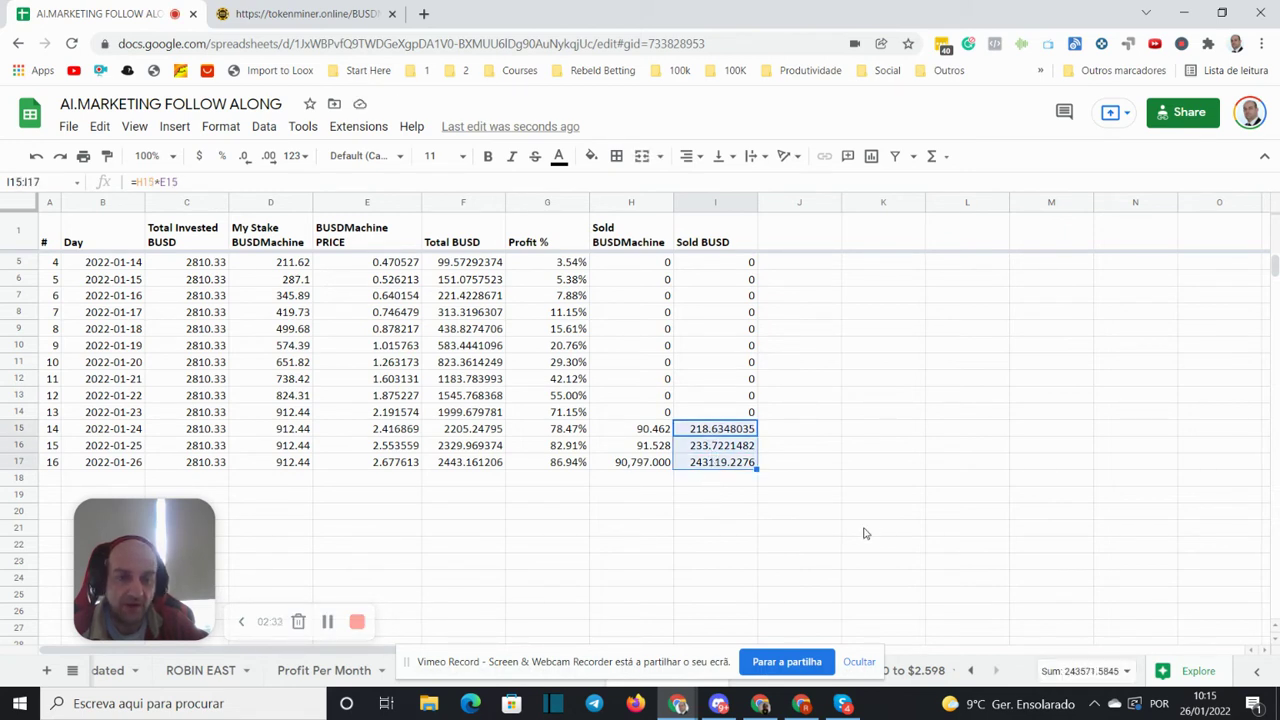
{"action": "scroll", "coordinate": [856, 538], "scroll_direction": "down", "scroll_amount": 1}
{"action": "scroll", "coordinate": [850, 532], "scroll_direction": "up", "scroll_amount": 1}
{"action": "scroll", "coordinate": [797, 522], "scroll_direction": "down", "scroll_amount": 1}
{"action": "scroll", "coordinate": [803, 531], "scroll_direction": "up", "scroll_amount": 1}
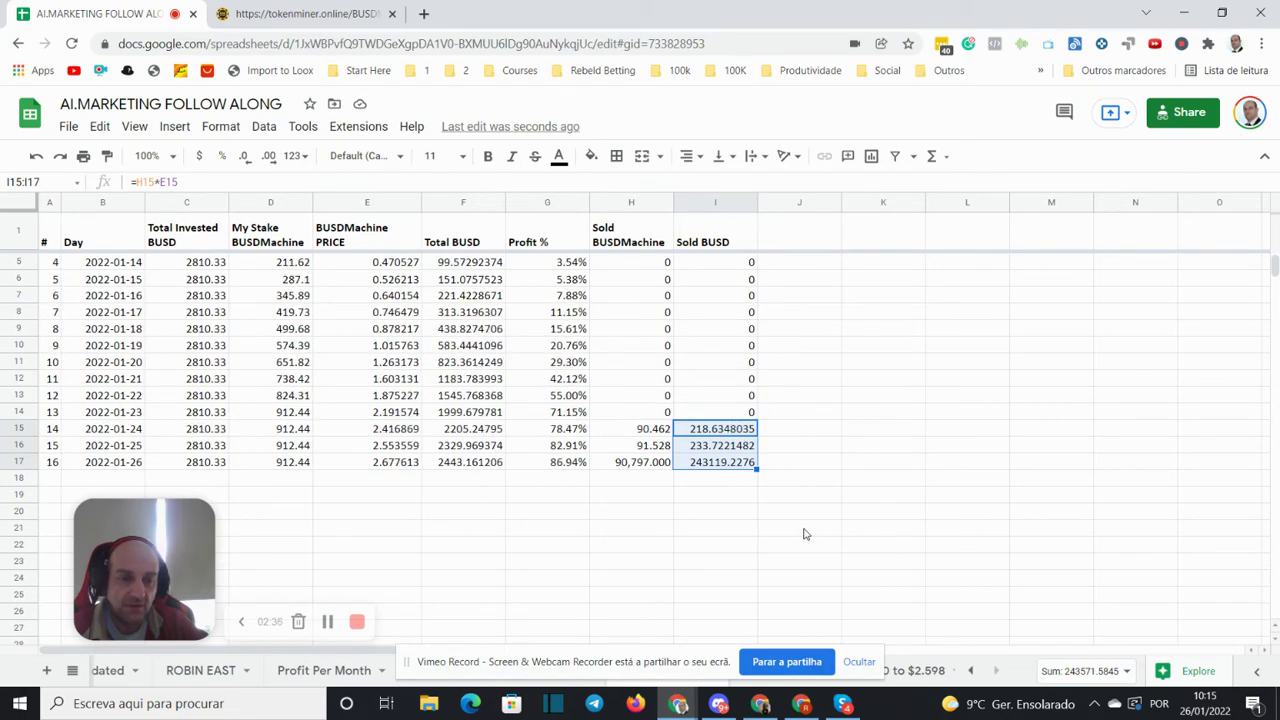
{"action": "left_click", "coordinate": [754, 498]}
{"action": "left_click", "coordinate": [707, 466]}
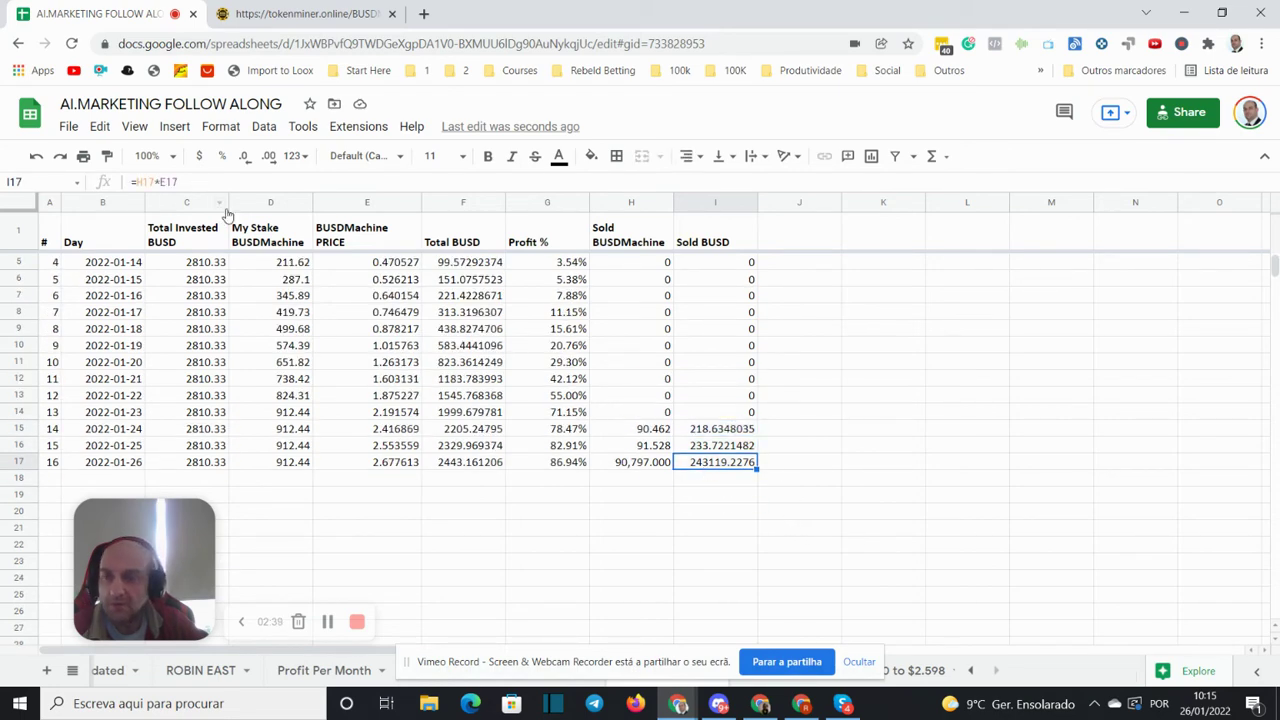
- Correct the Sold BUSDMachine value in H17 to 90.797 and check the sum of I15:I17 again
{"action": "left_click", "coordinate": [640, 467]}
{"action": "left_click", "coordinate": [143, 181]}
{"action": "type", "text": "."}
{"action": "key", "text": "Return"}
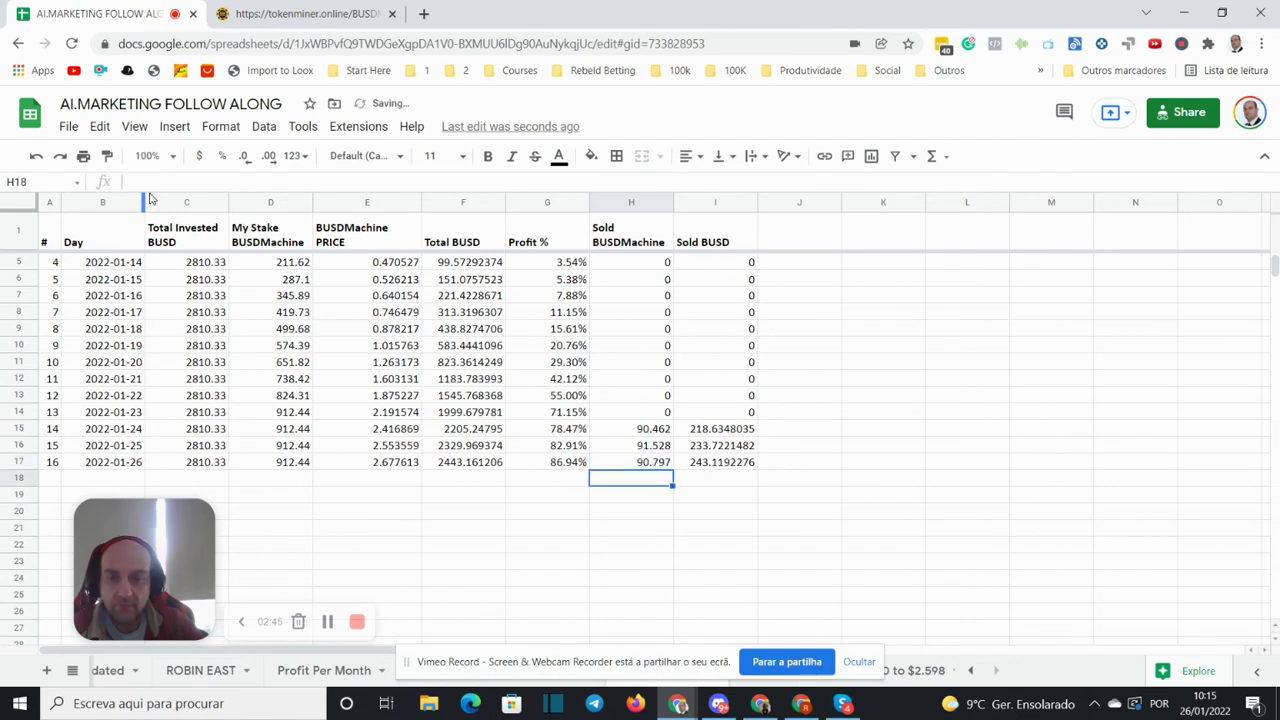
{"action": "left_click", "coordinate": [728, 434]}
{"action": "left_click_drag", "start_coordinate": [731, 448], "coordinate": [728, 462]}
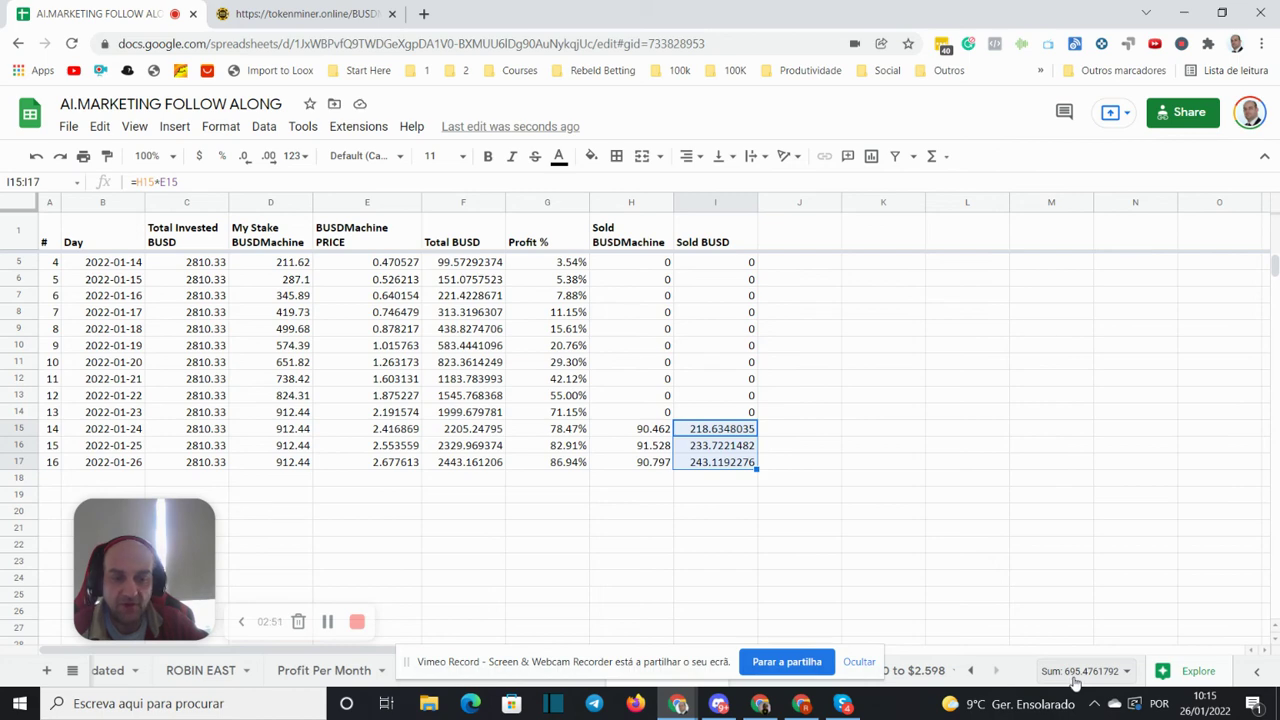
- Switch to the BUSDMachine page, sell the entered token amount and confirm the sale in MetaMask
{"action": "left_click", "coordinate": [300, 14]}
{"action": "left_click", "coordinate": [1065, 518]}
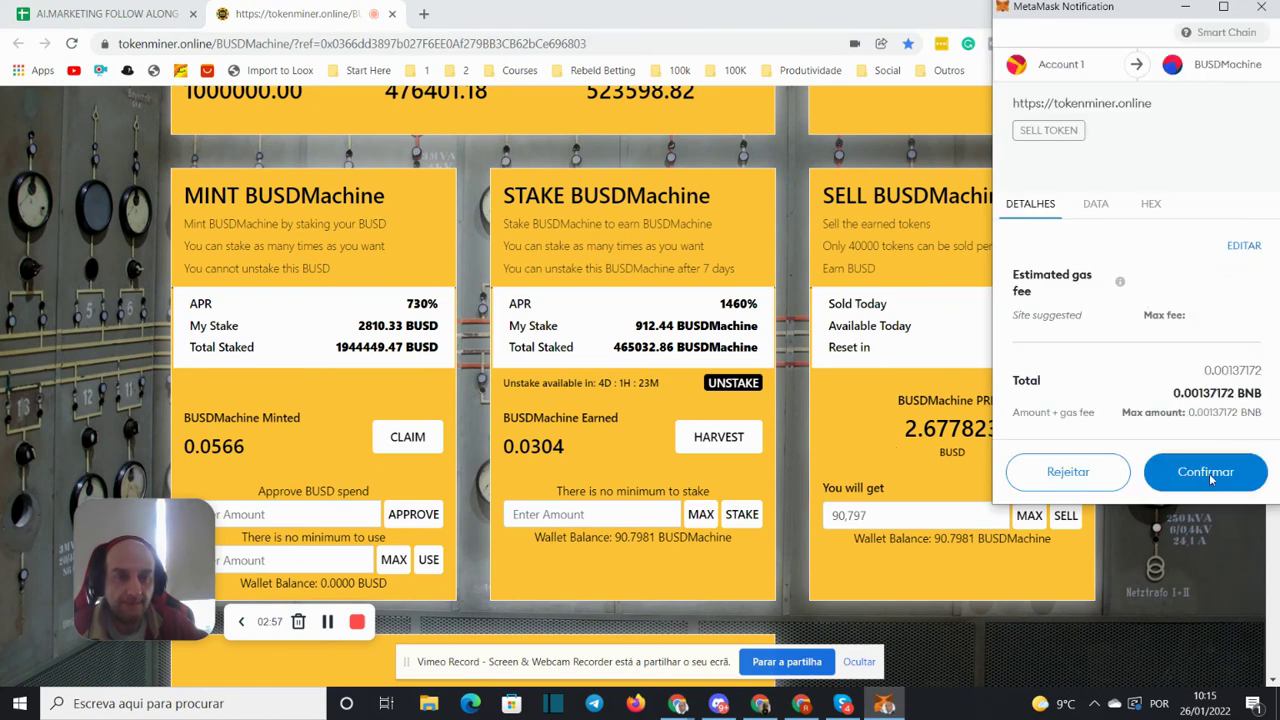
{"action": "left_click", "coordinate": [1206, 474]}
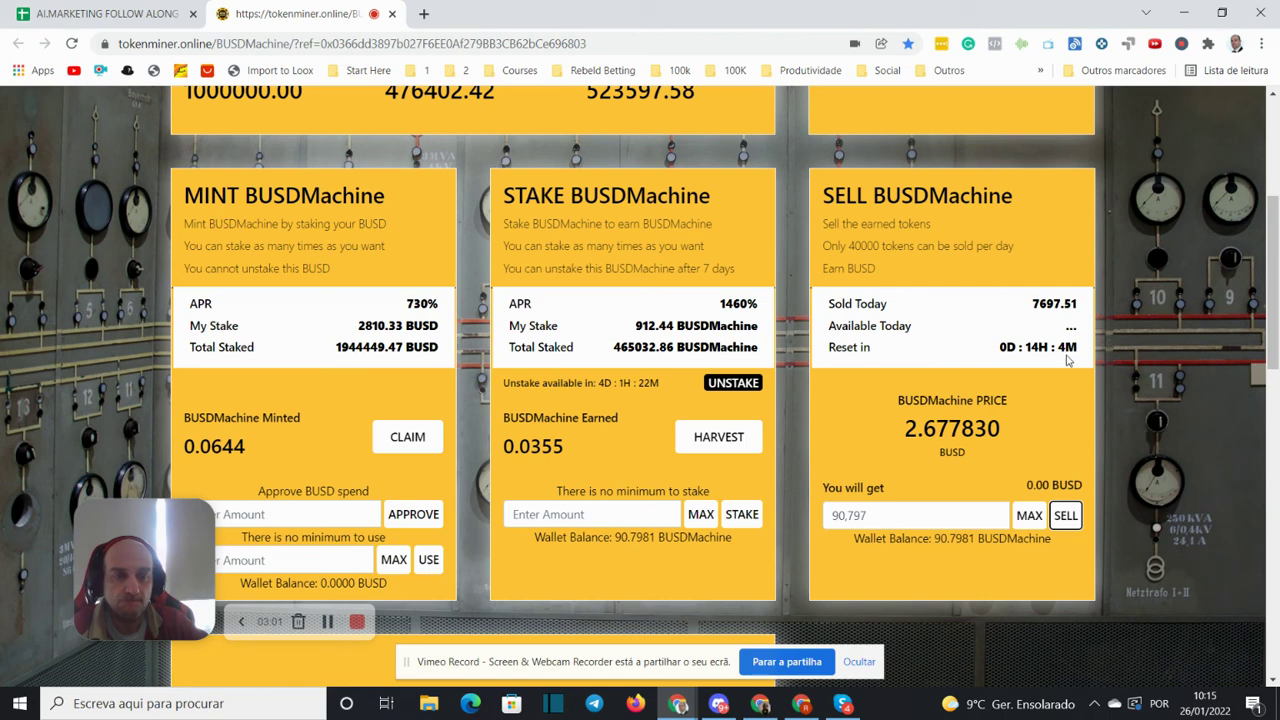
{"action": "left_click", "coordinate": [165, 16]}
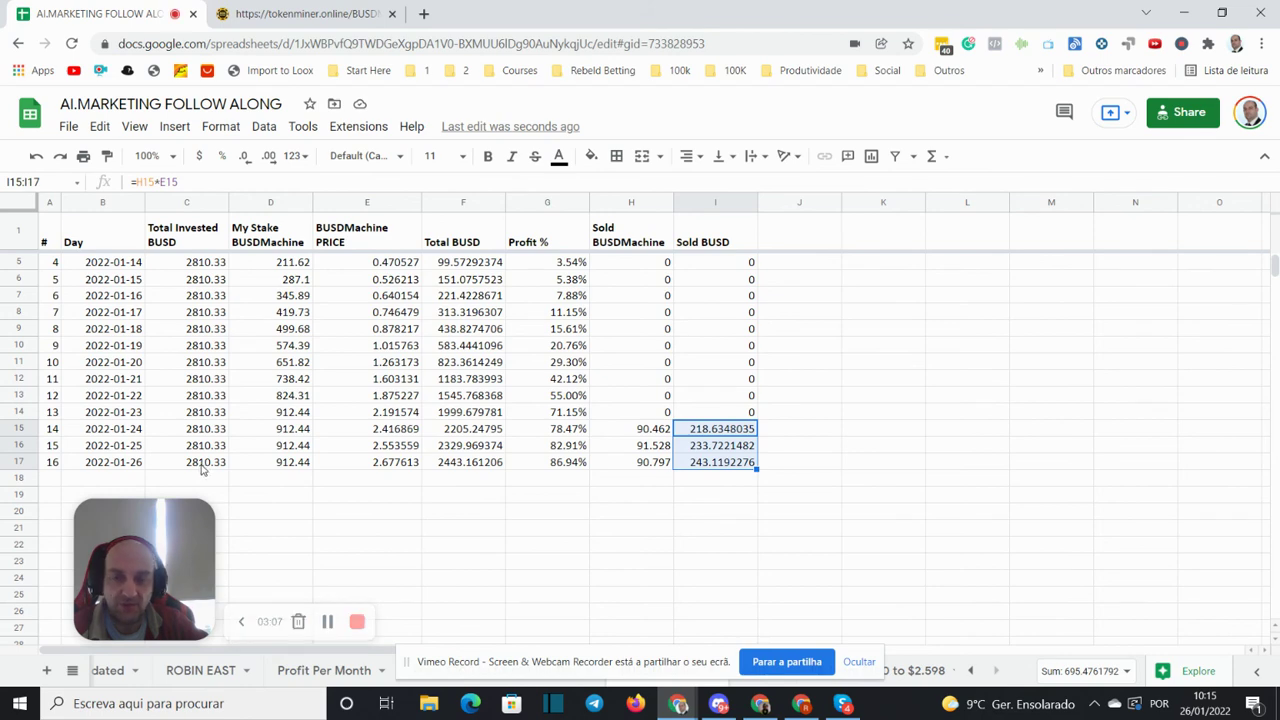
{"action": "left_click", "coordinate": [300, 14]}
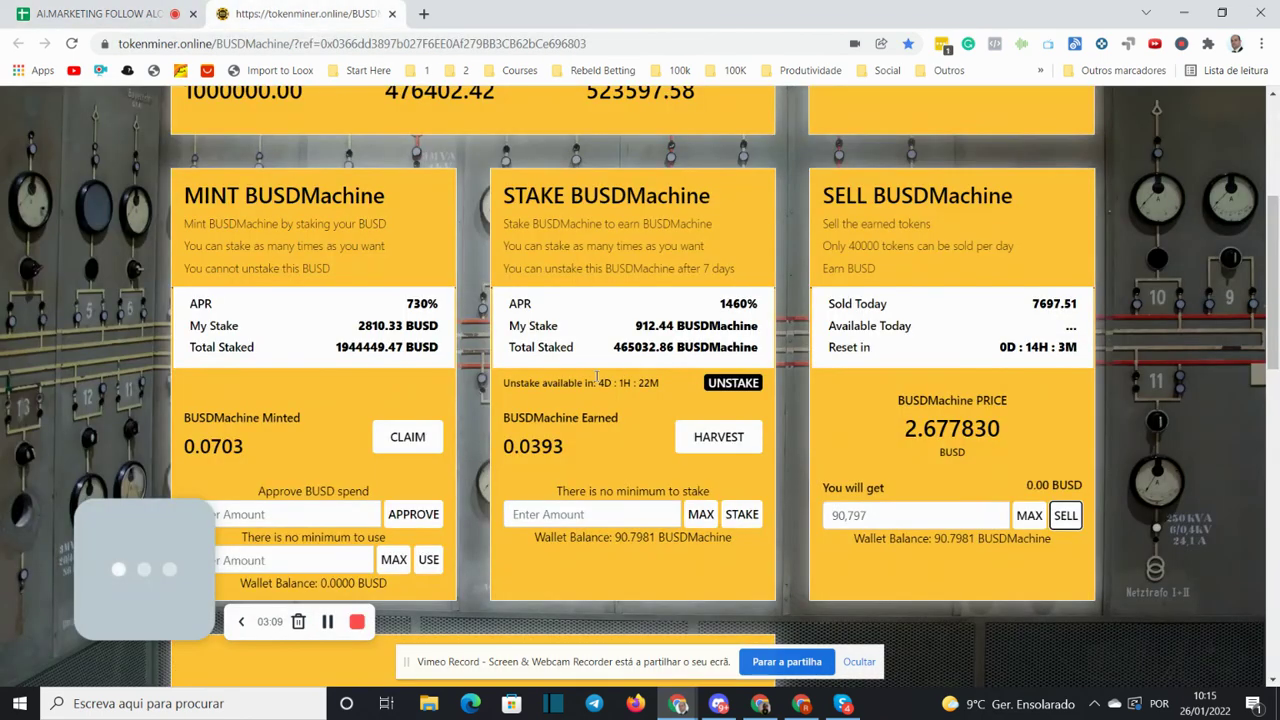